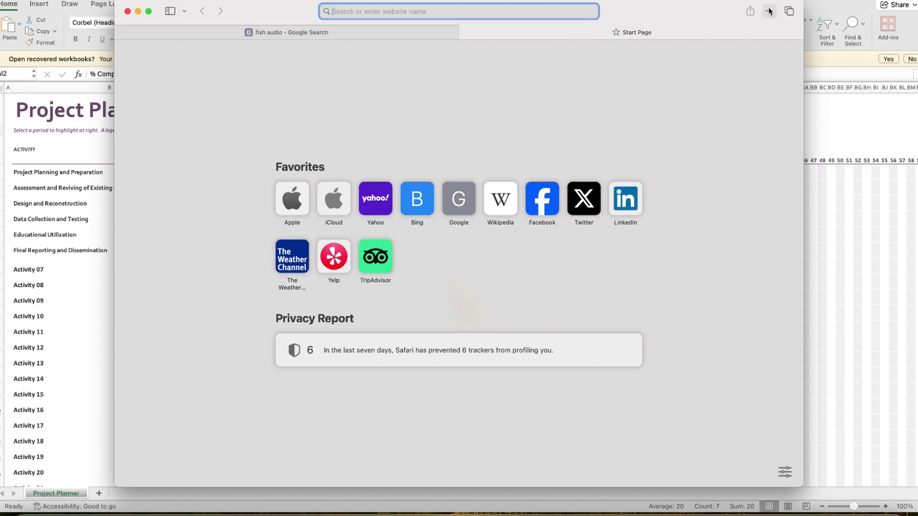
Step: Go to Google and search for 'fish audio'
type("f")
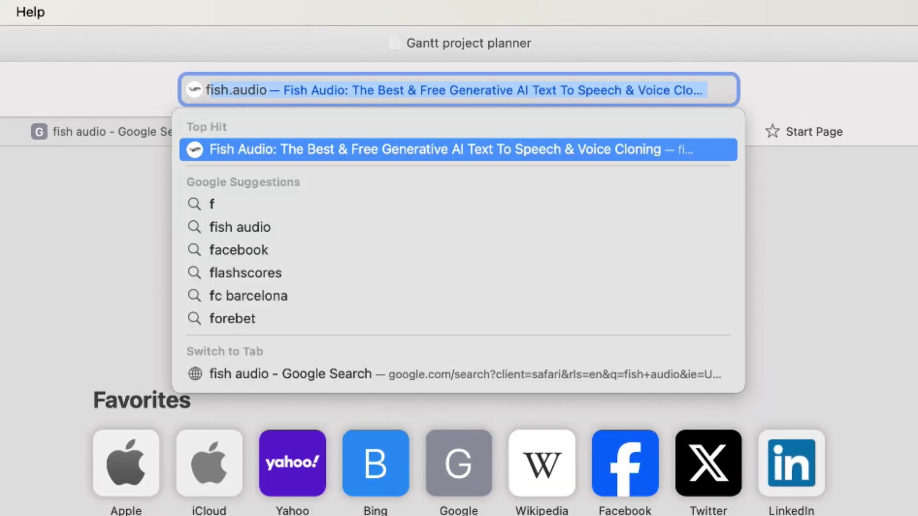
key("BackSpace")
key("BackSpace")
type("google.com")
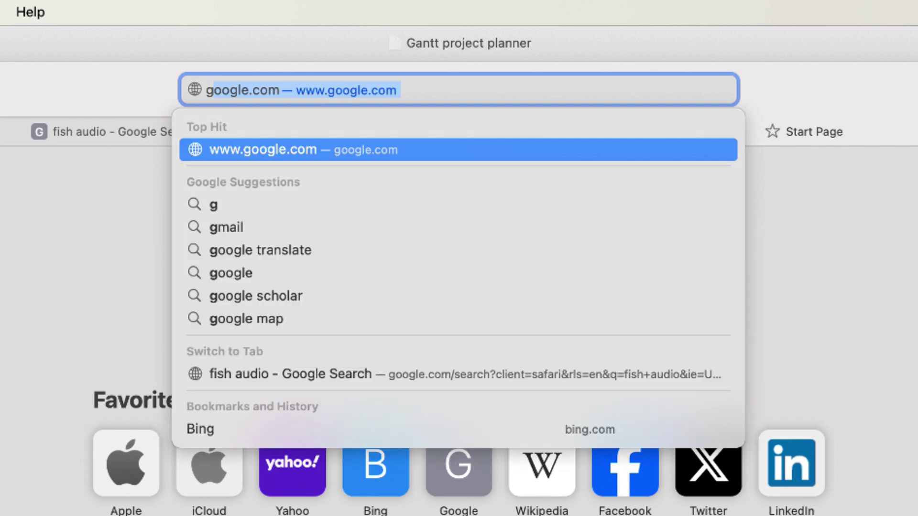
key("Return")
type("fis")
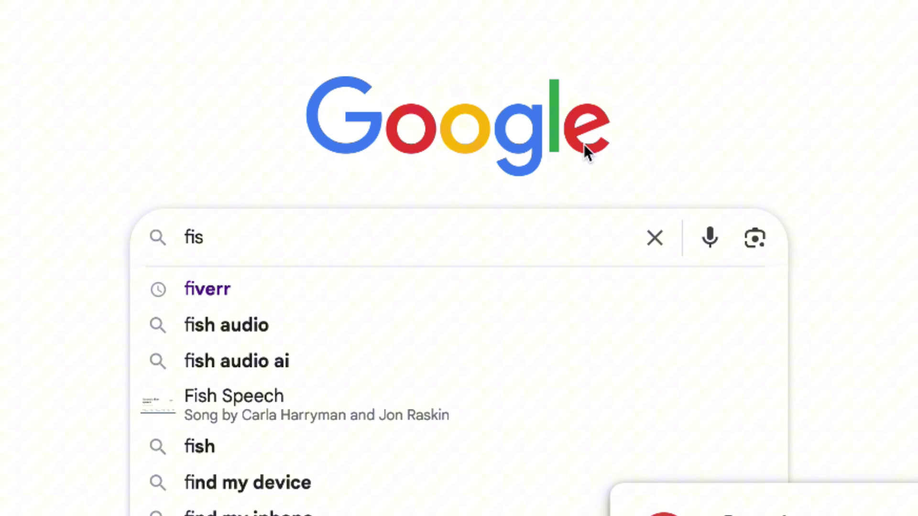
type("h audio")
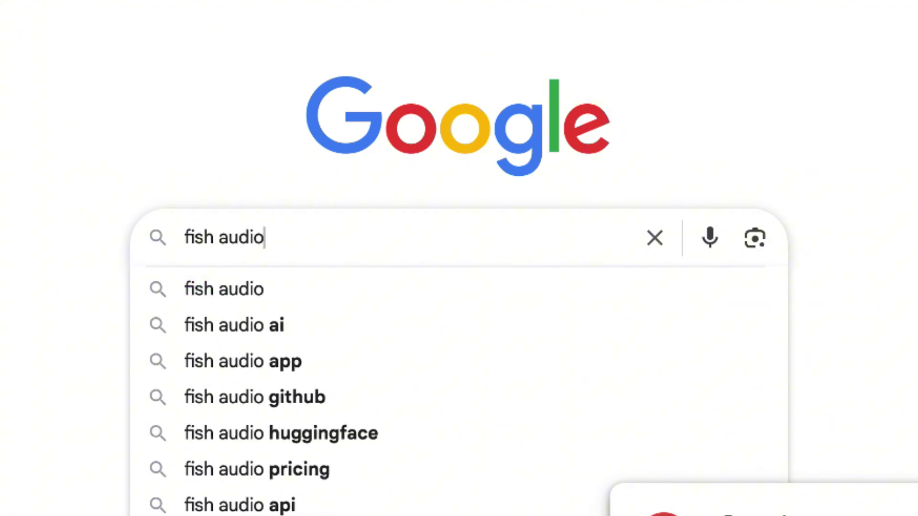
key("Return")
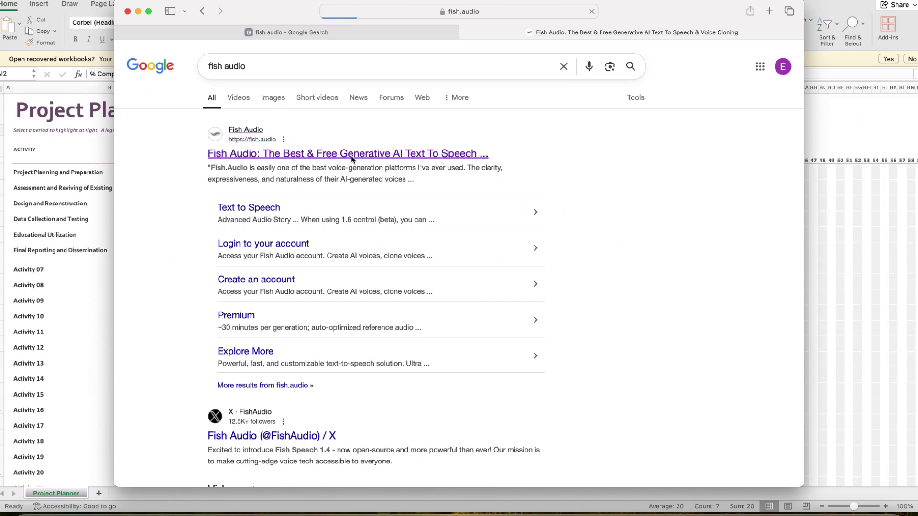
Step: Open fish.audio from the top Google result and look over its home page
left_click(457, 258)
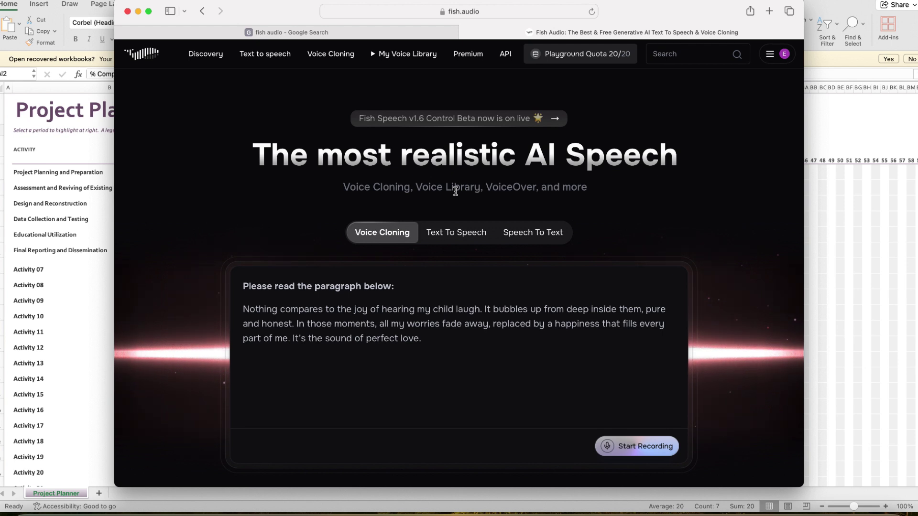
scroll(448, 293, "down", 1)
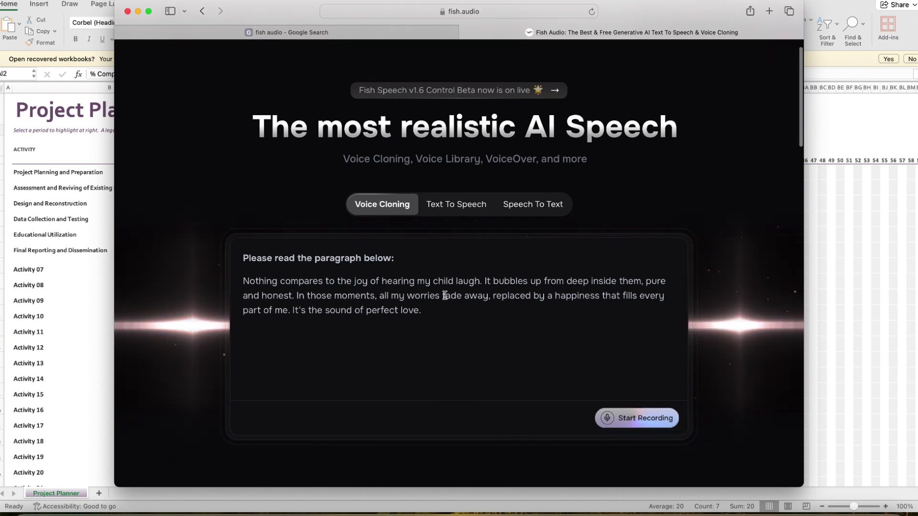
scroll(445, 297, "up", 1)
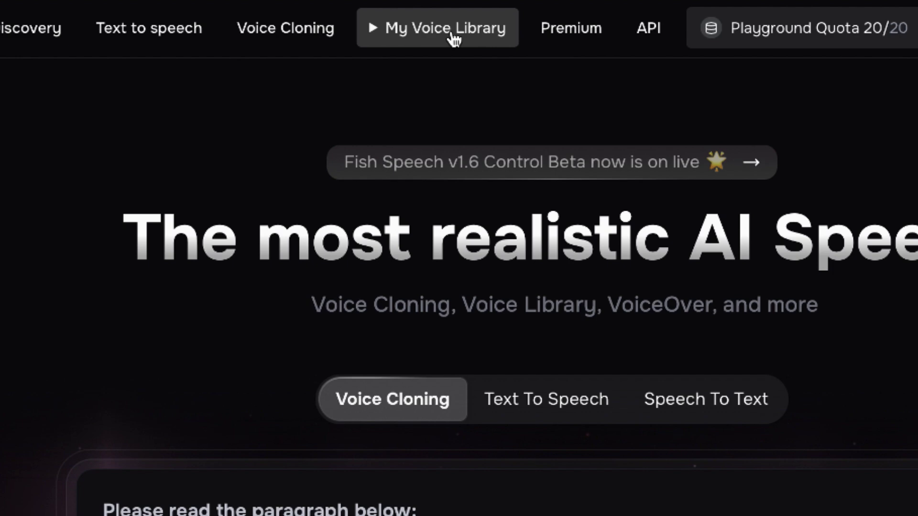
Step: Go to Custom Voice under My Voice Library and start a new voice build
left_click(451, 35)
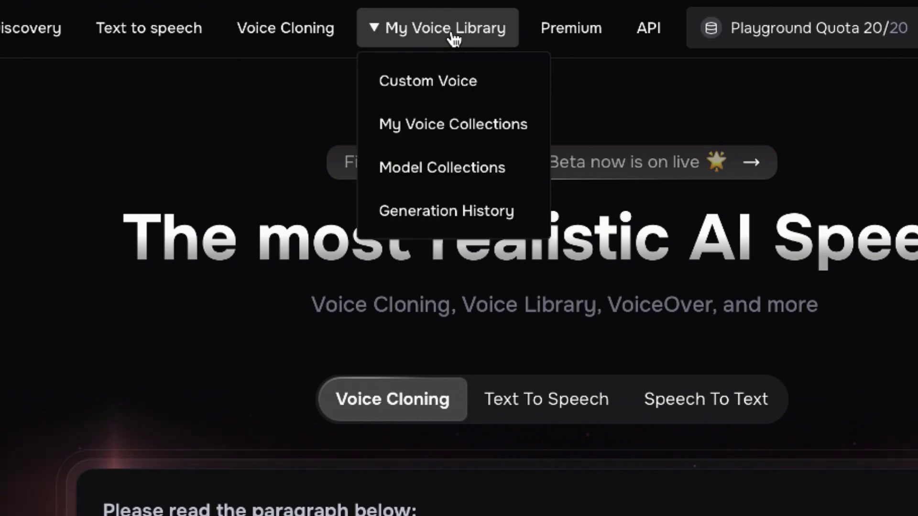
left_click(458, 94)
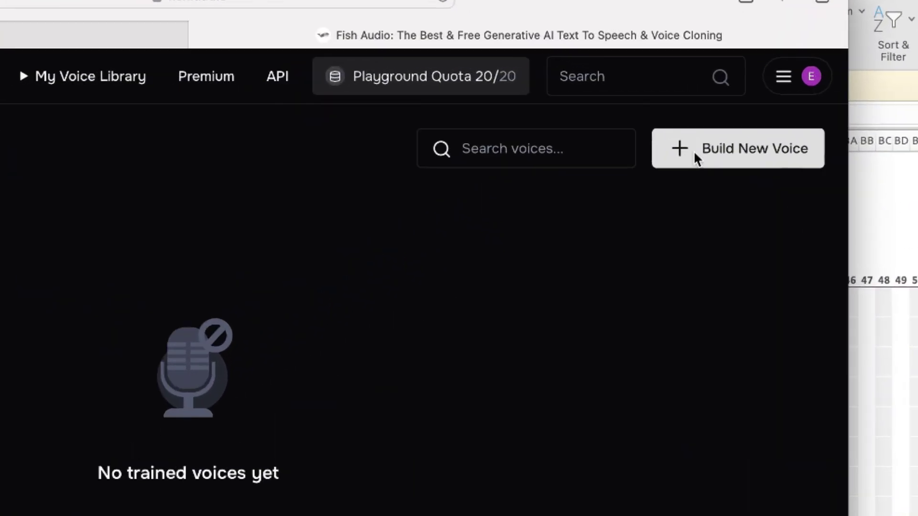
left_click(693, 150)
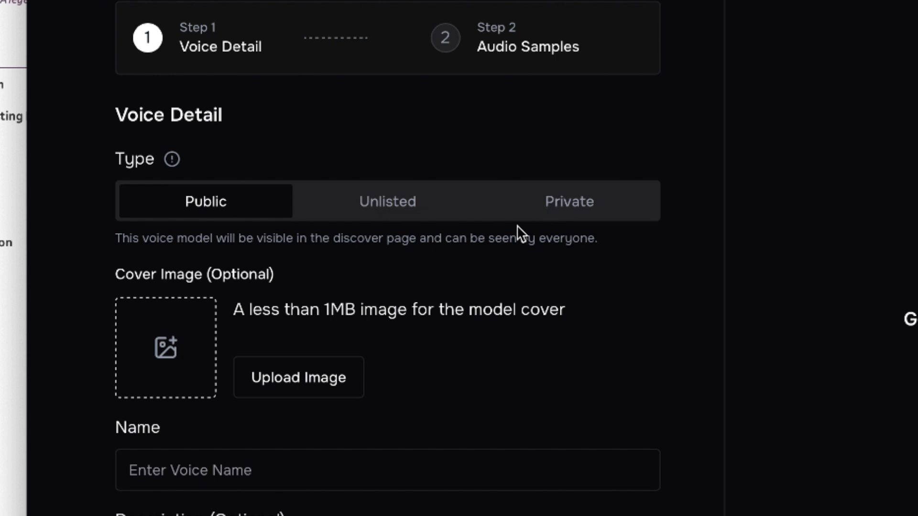
Step: Upload the Epic AI screenshot from the Desktop as the voice's cover image and save it
left_click(170, 353)
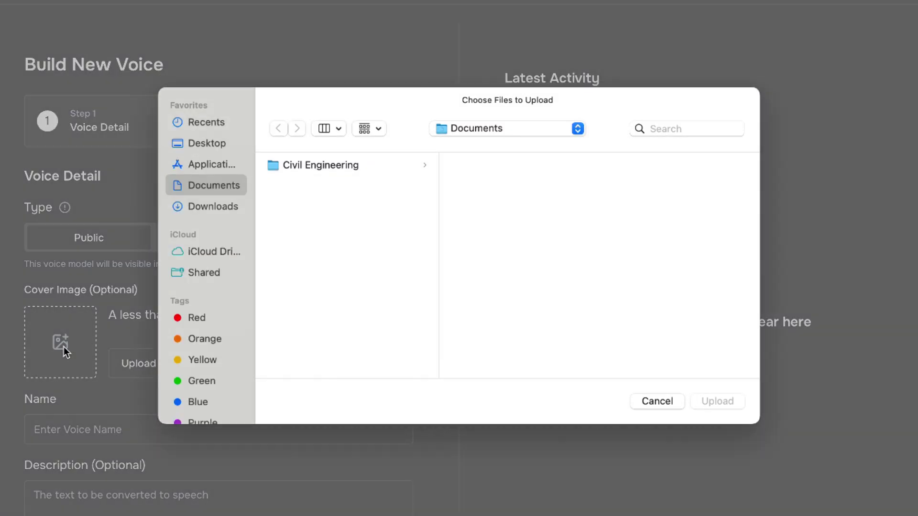
left_click(205, 202)
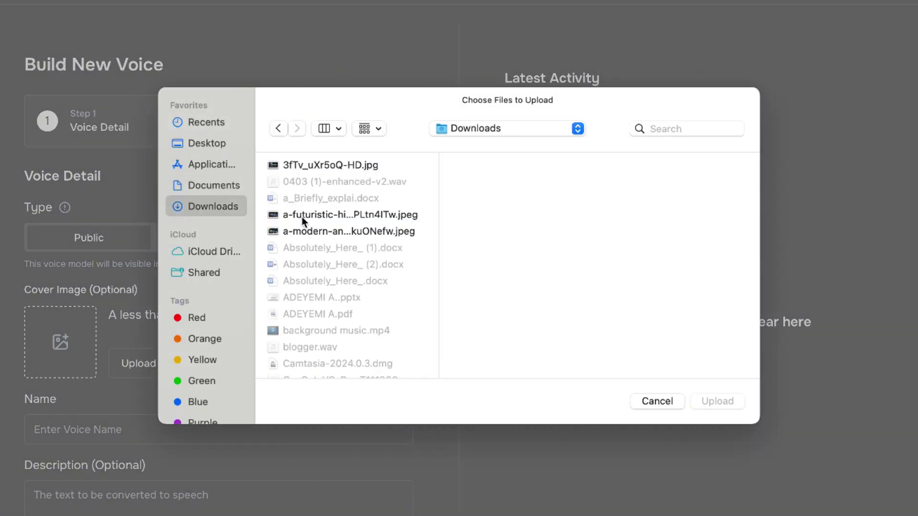
left_click(326, 215)
left_click(332, 231)
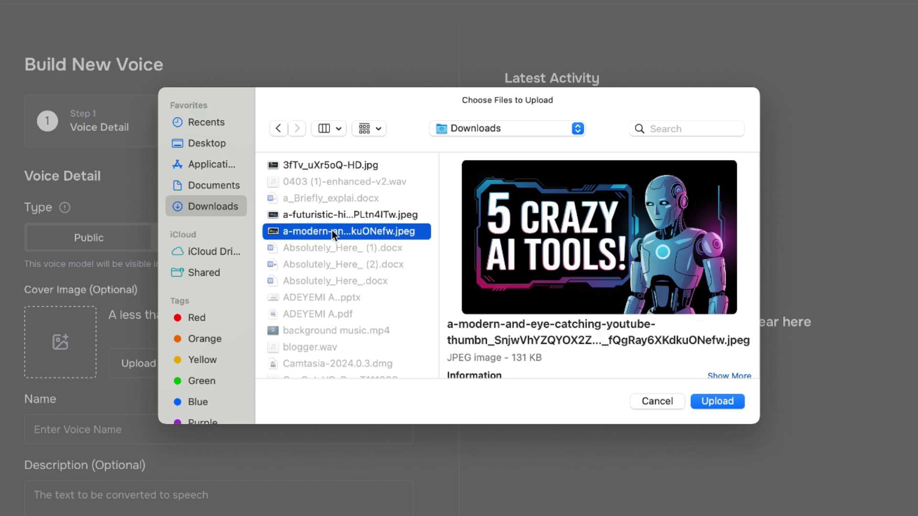
scroll(360, 289, "down", 3)
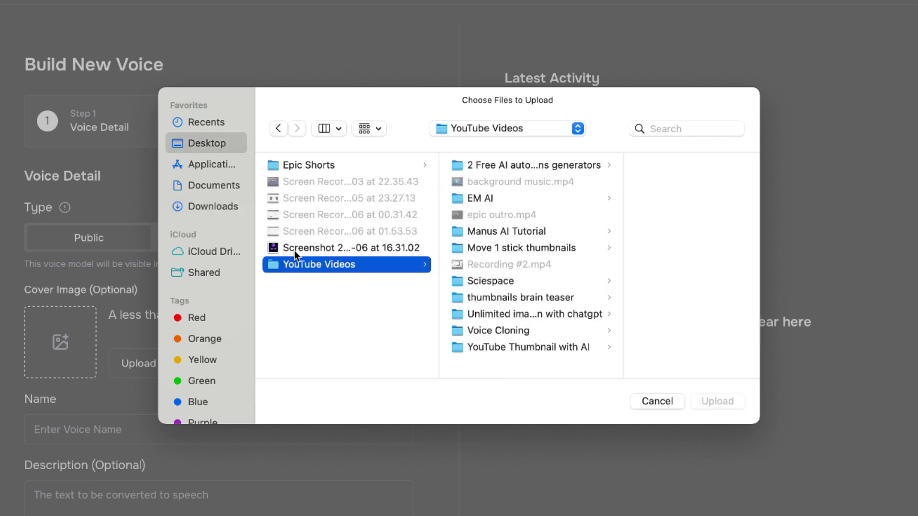
left_click(294, 249)
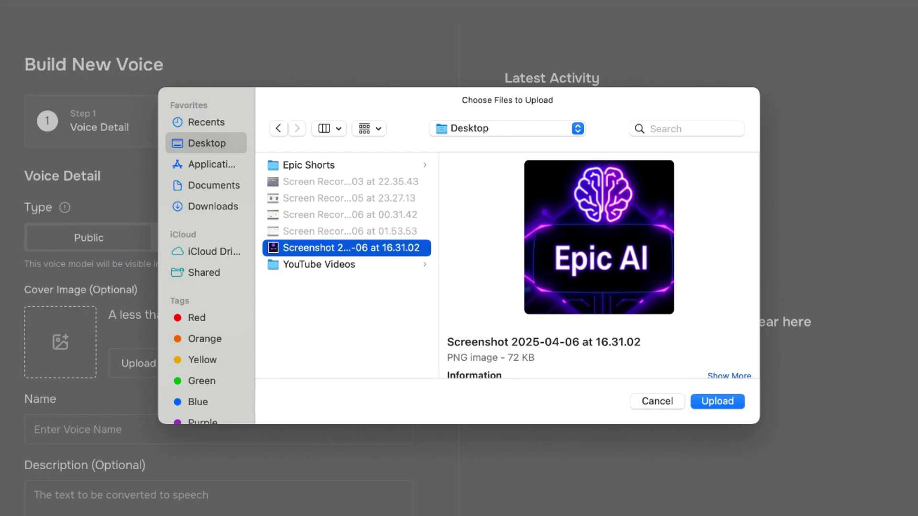
left_click(710, 402)
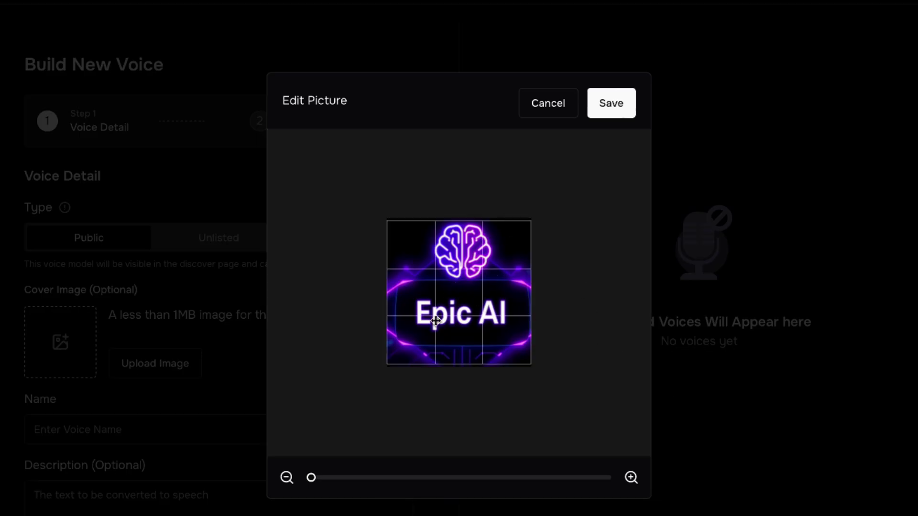
left_click_drag(312, 481, 266, 469)
left_click(615, 110)
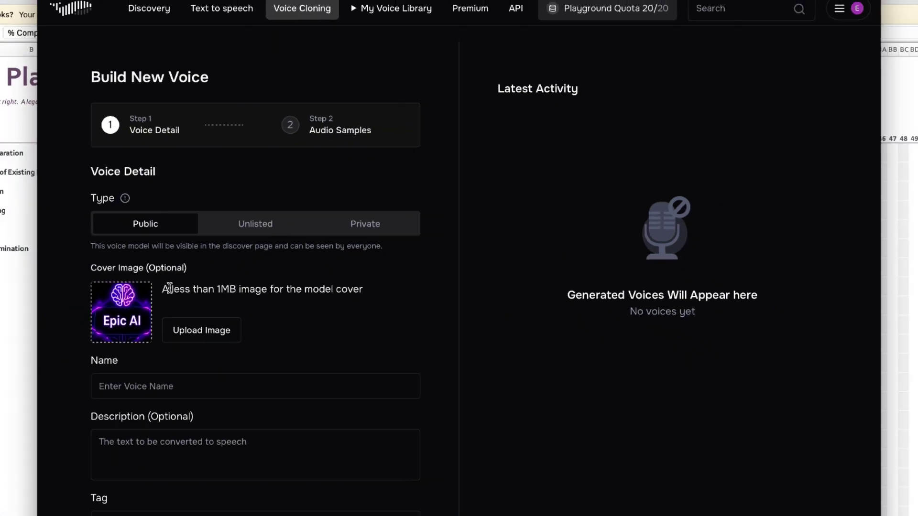
Step: Name the voice 'Dr. Rasheed's voice' and paste the African adult, age 38-40 description
scroll(225, 433, "down", 1)
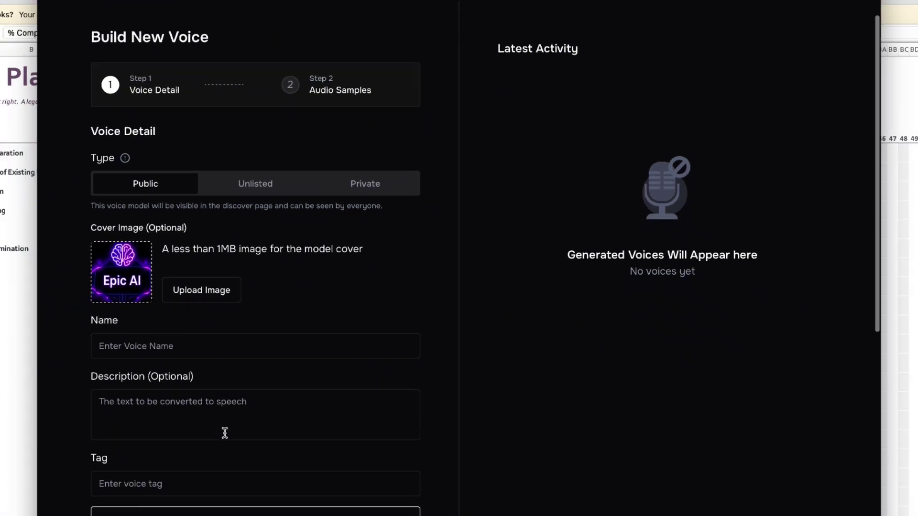
left_click(212, 331)
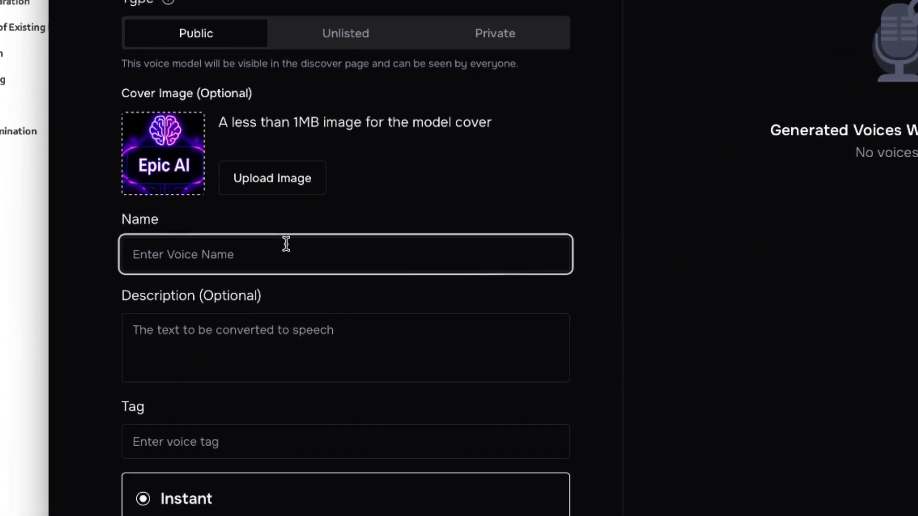
type("Dr. ")
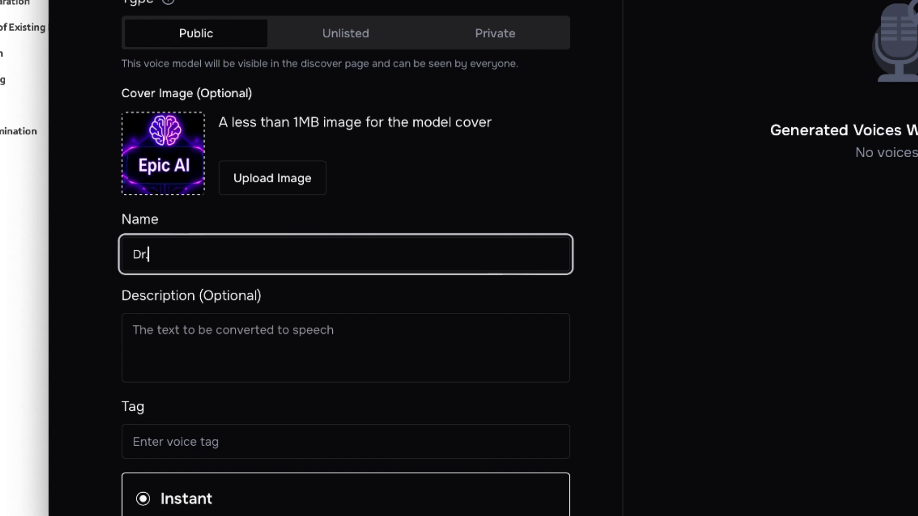
type("Rasheed's voice")
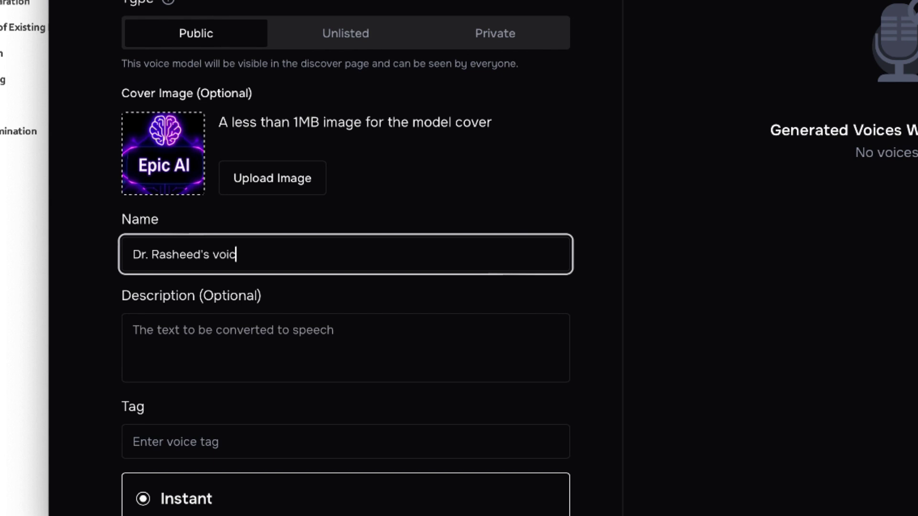
left_click(262, 348)
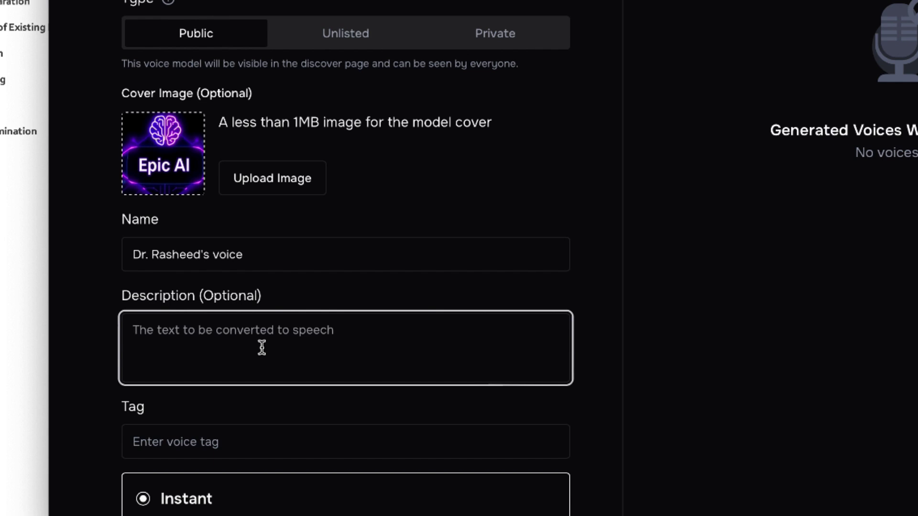
type("This is an African, adult between the age of 38-40")
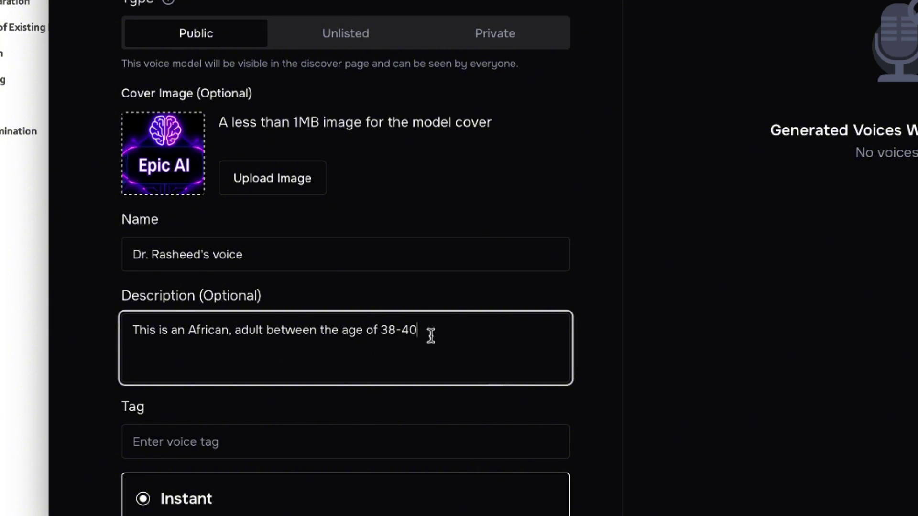
scroll(431, 336, "down", 5)
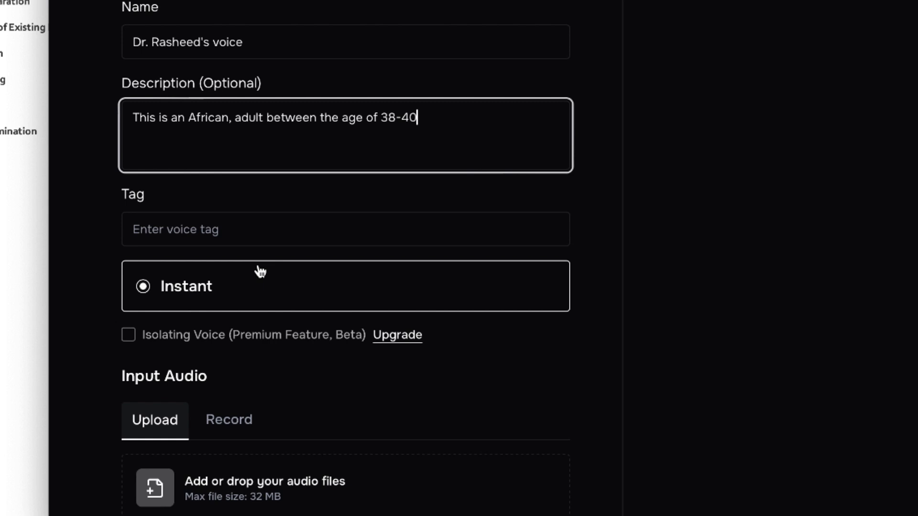
scroll(254, 285, "down", 2)
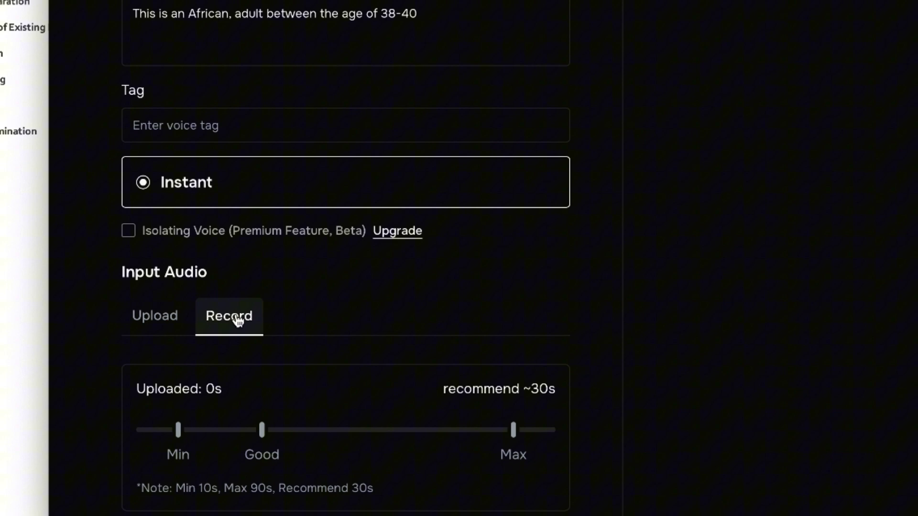
scroll(236, 322, "down", 3)
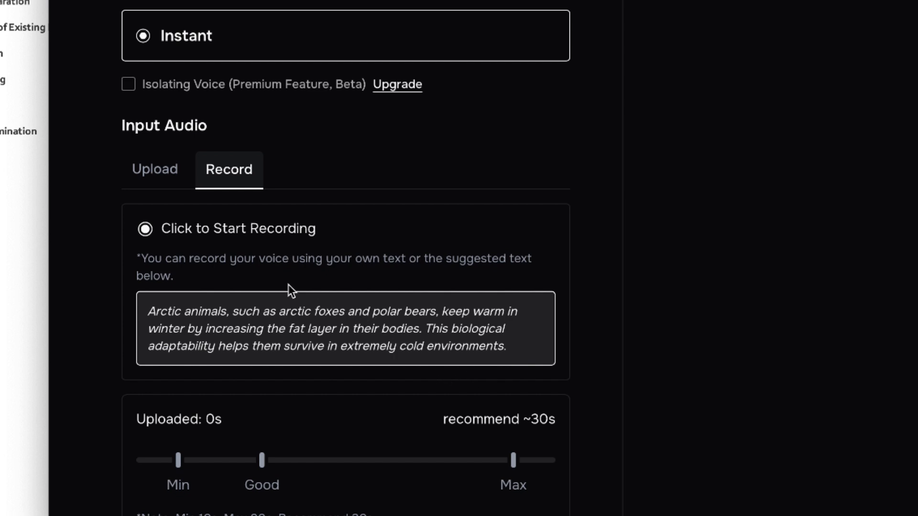
left_click(171, 171)
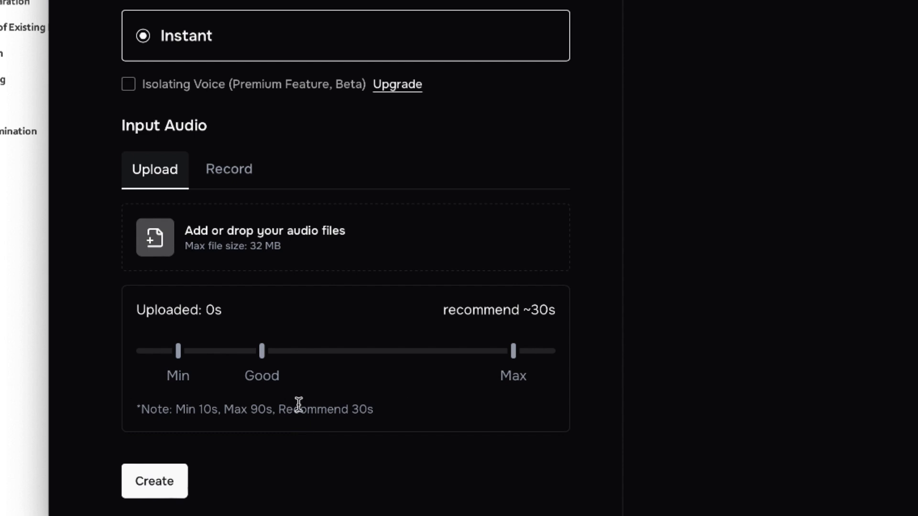
scroll(148, 482, "down", 1)
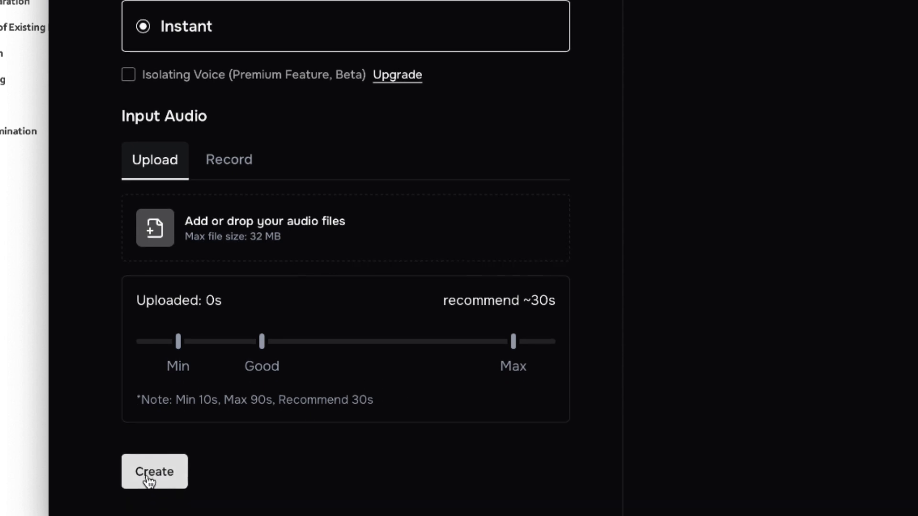
Step: Upload 0308.MP3 from the Voice Cloning folder as the voice's input audio
left_click(150, 257)
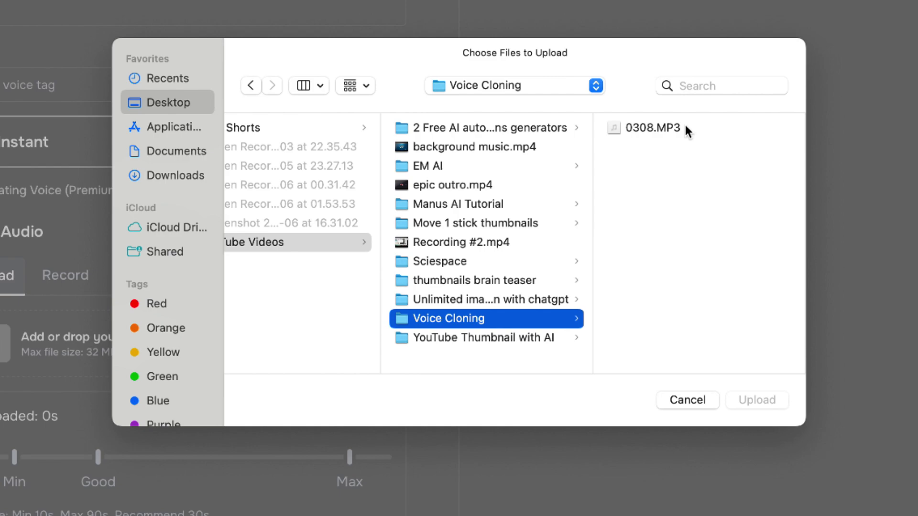
left_click(672, 128)
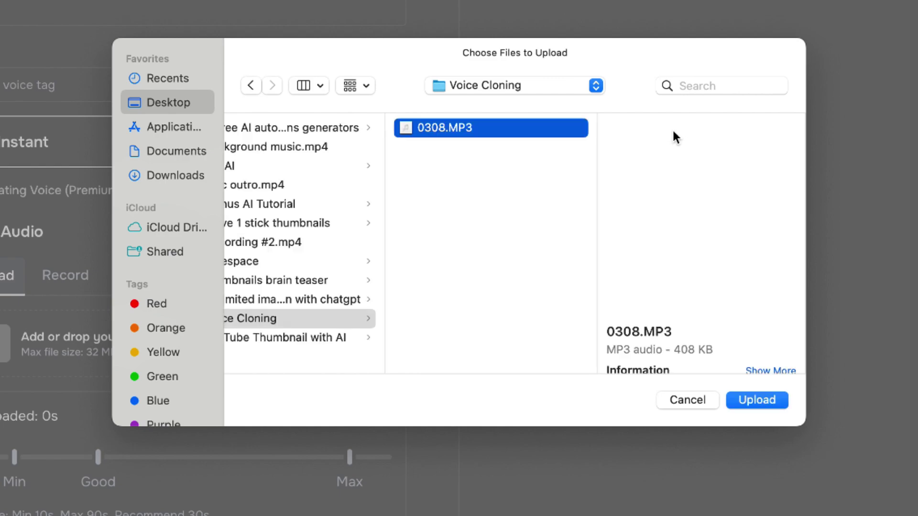
left_click(760, 404)
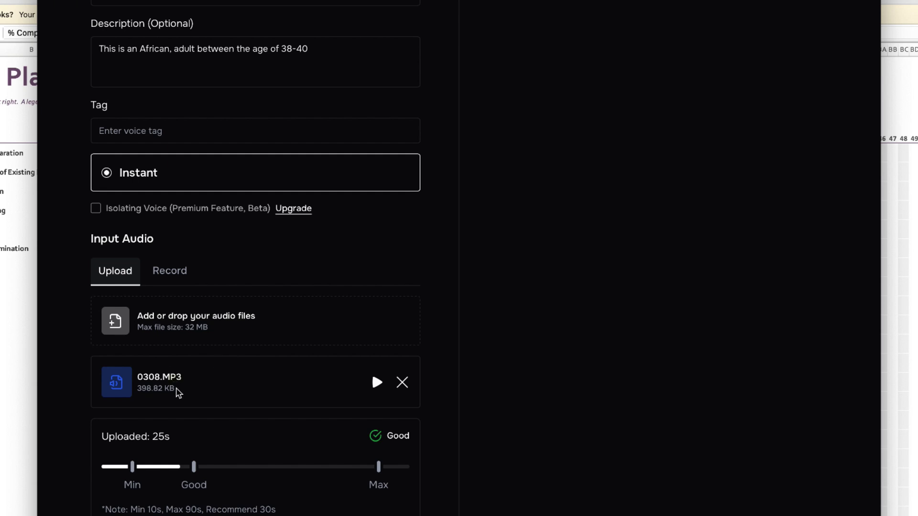
Step: Submit the new voice for creation with Create
scroll(306, 506, "down", 2)
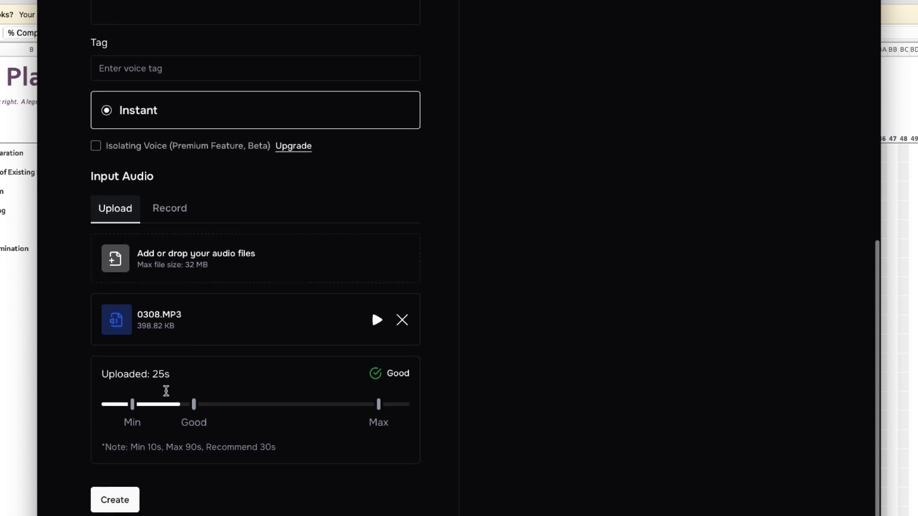
left_click(105, 502)
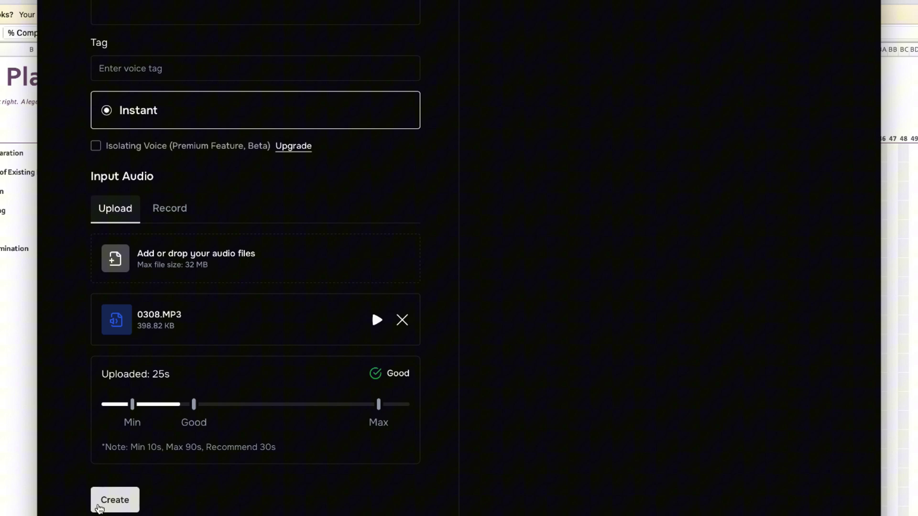
scroll(273, 187, "up", 10)
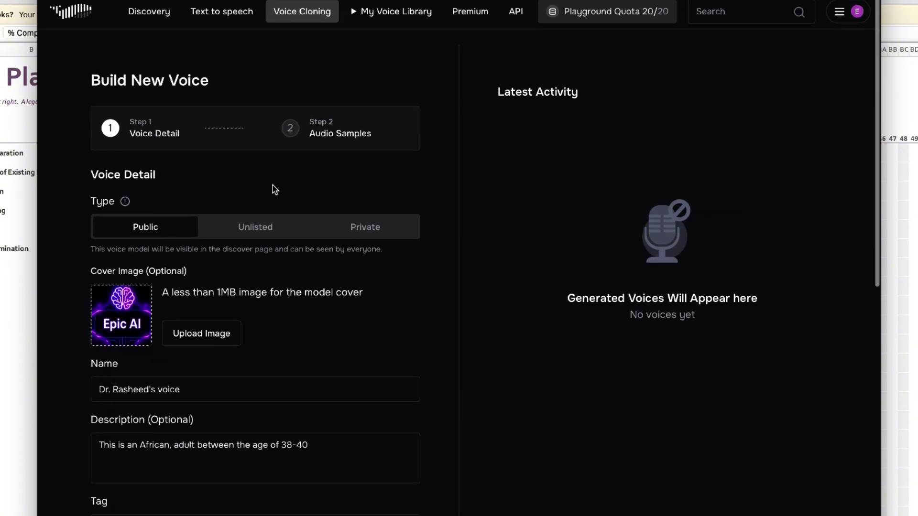
scroll(272, 186, "down", 4)
scroll(274, 189, "down", 5)
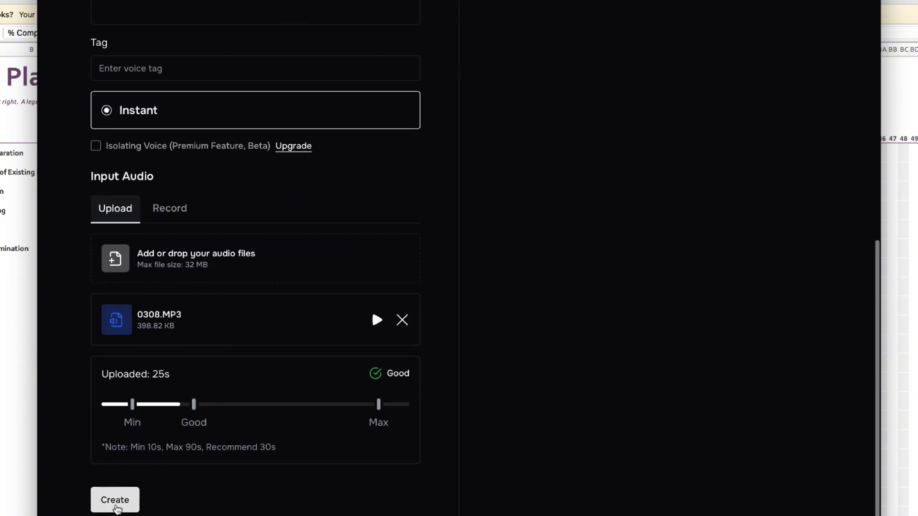
left_click(116, 507)
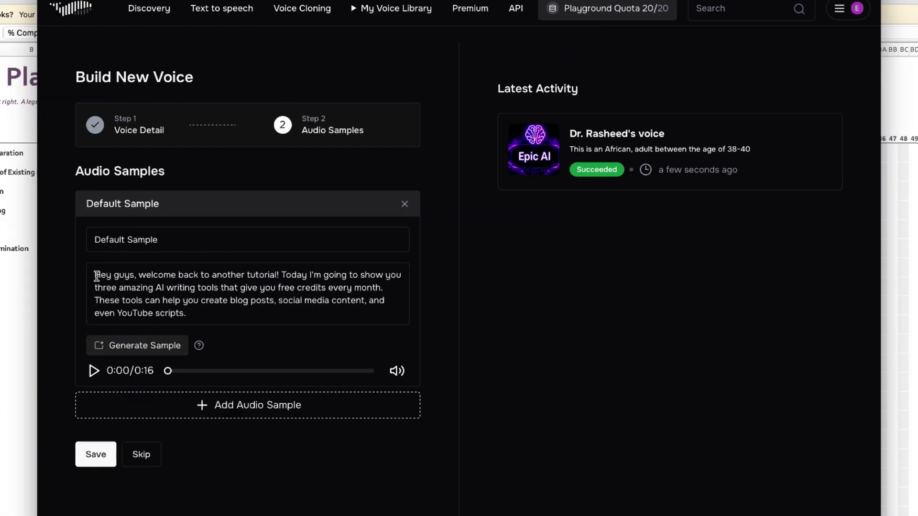
Step: Play the new voice's 16-second default sample
left_click(94, 376)
Step: Save the voice and start Text to Speech with it via Use Voice
left_click(94, 463)
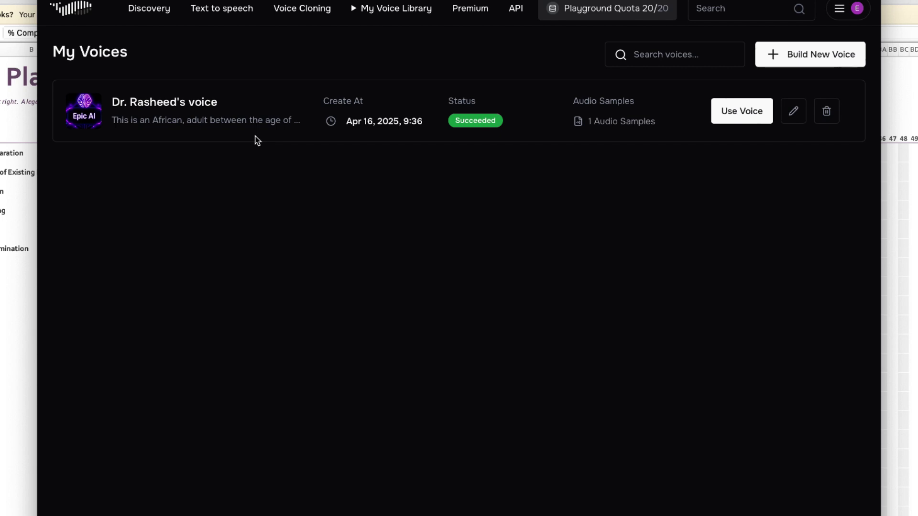
left_click(750, 120)
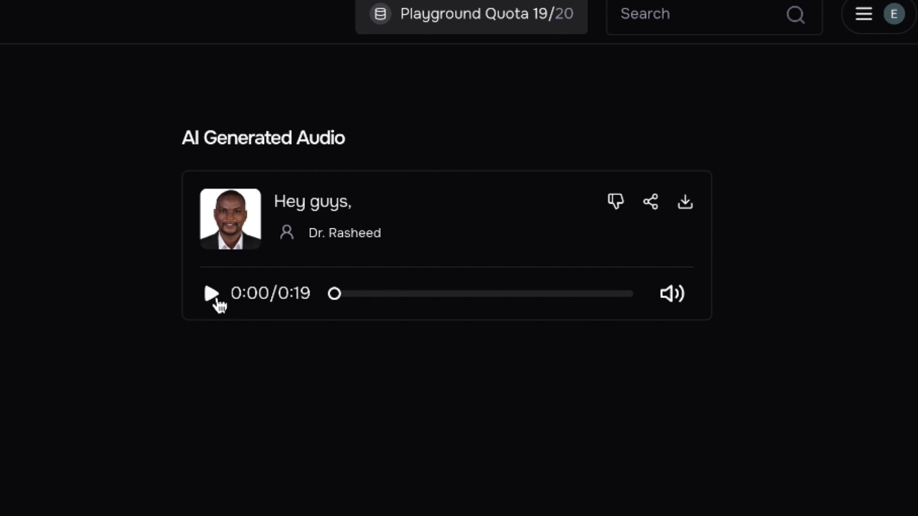
Step: Play the 0:19 AI-generated speech clip
left_click(212, 294)
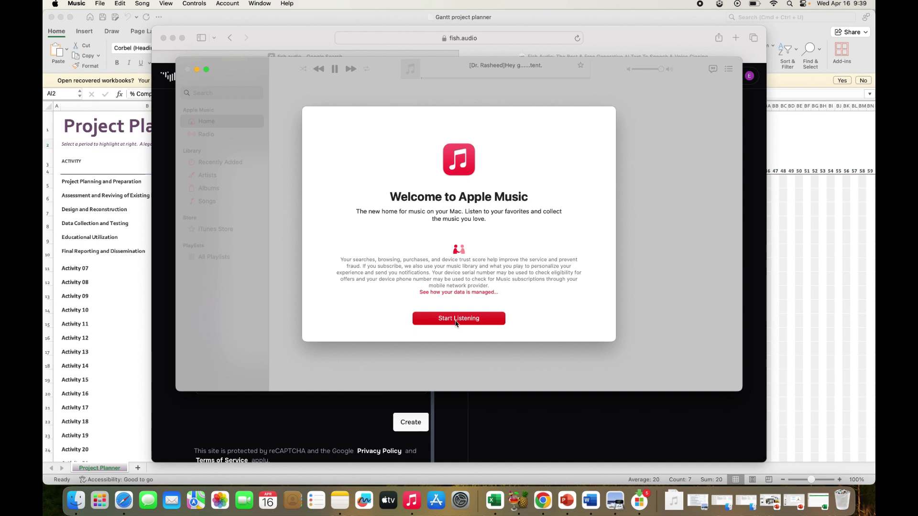
Step: Dismiss Apple Music's welcome and notification prompts, then pause the voice clip
left_click(456, 324)
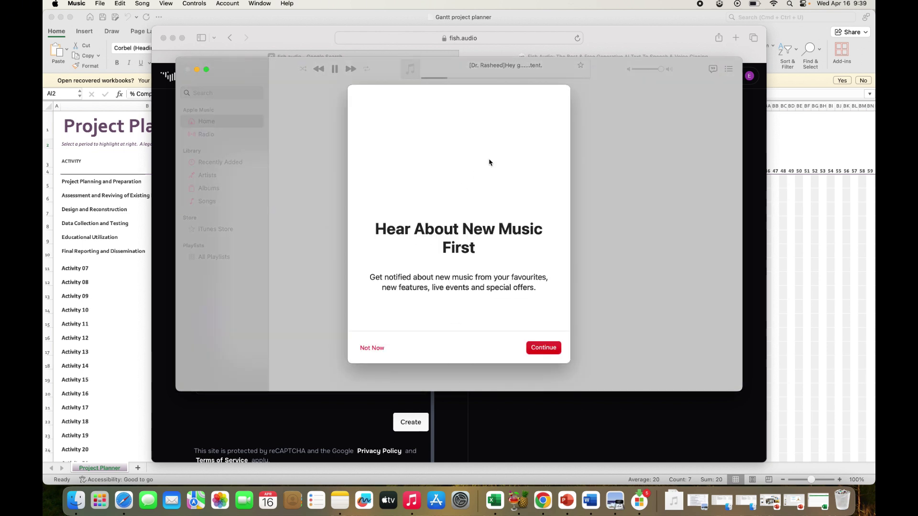
left_click(373, 348)
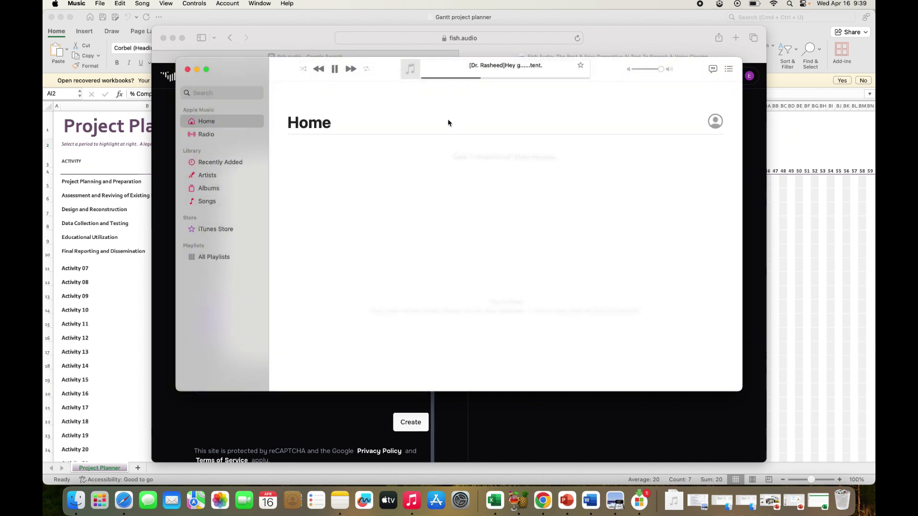
left_click(335, 68)
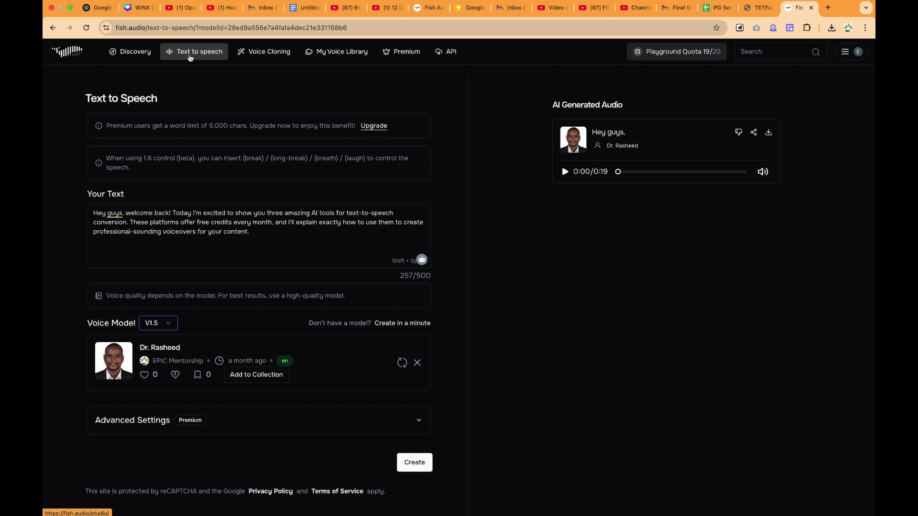
left_click(139, 56)
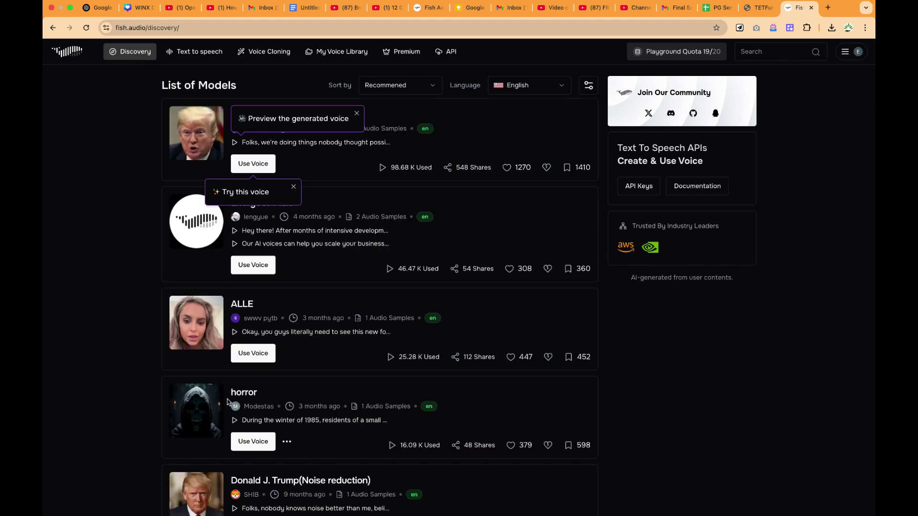
scroll(228, 401, "down", 3)
scroll(228, 402, "down", 15)
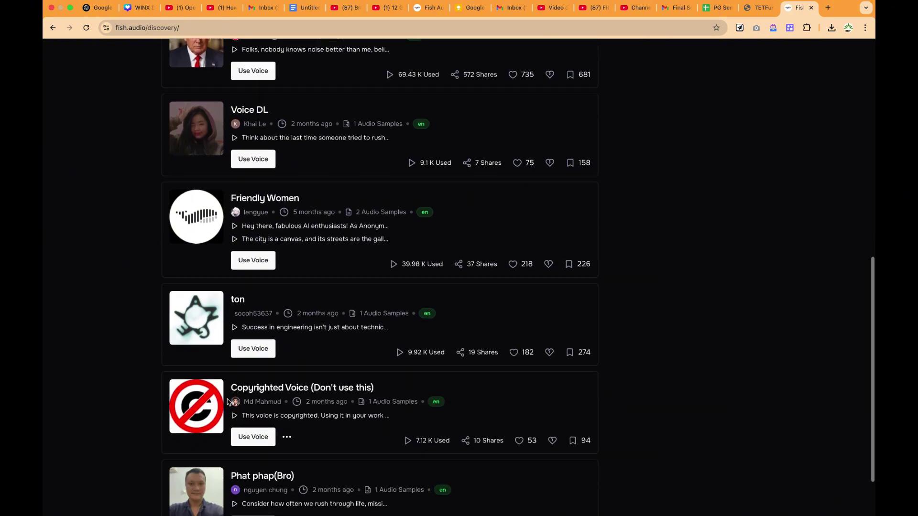
scroll(228, 401, "down", 2)
scroll(228, 402, "up", 5)
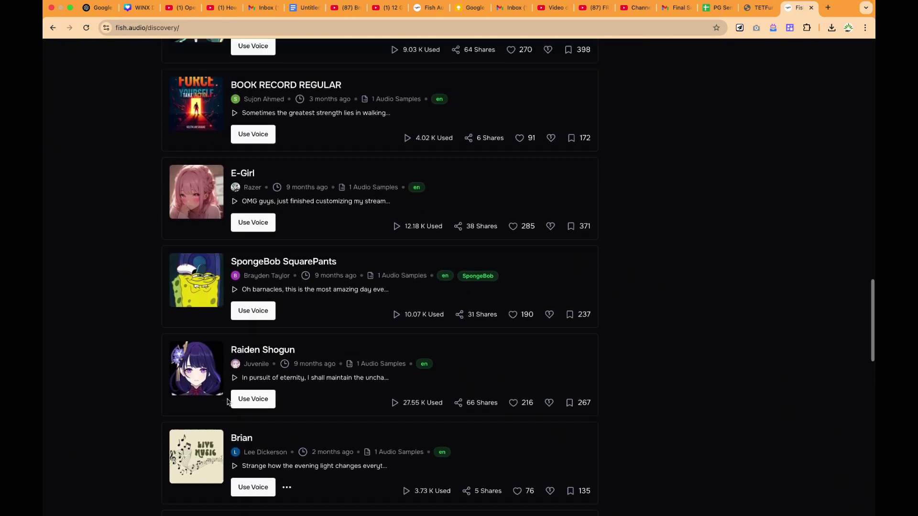
scroll(260, 246, "up", 20)
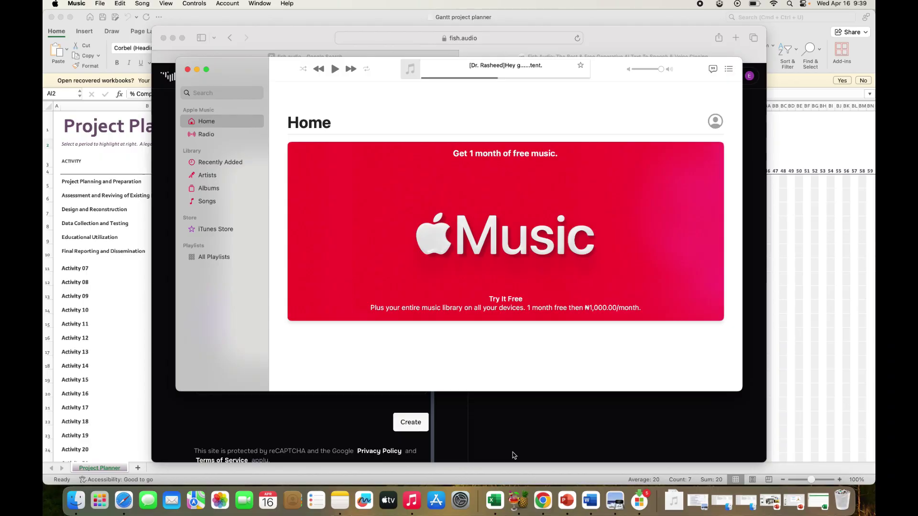
left_click(543, 501)
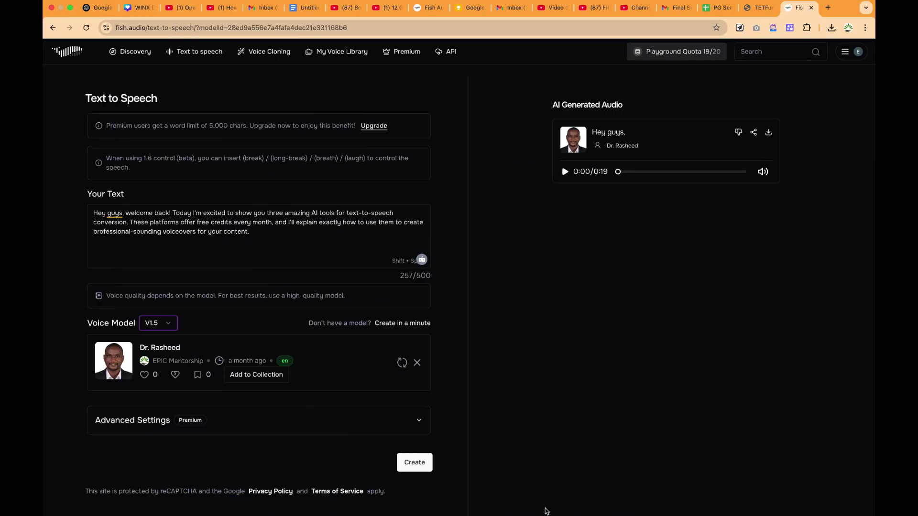